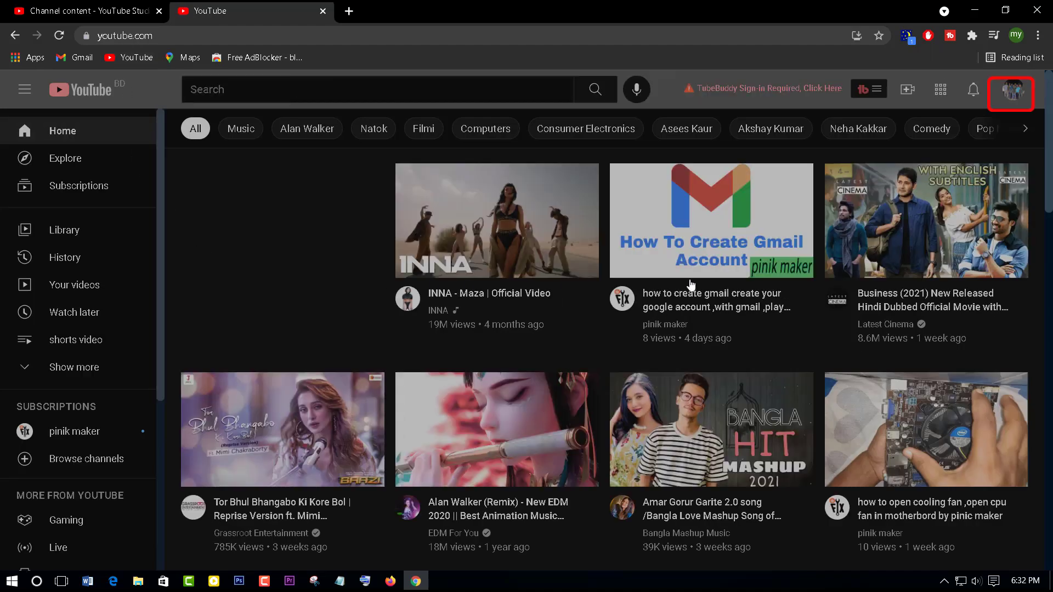
Open YouTube Studio from the account and display the channel's uploaded content list.
scroll(689, 278, down, 4)
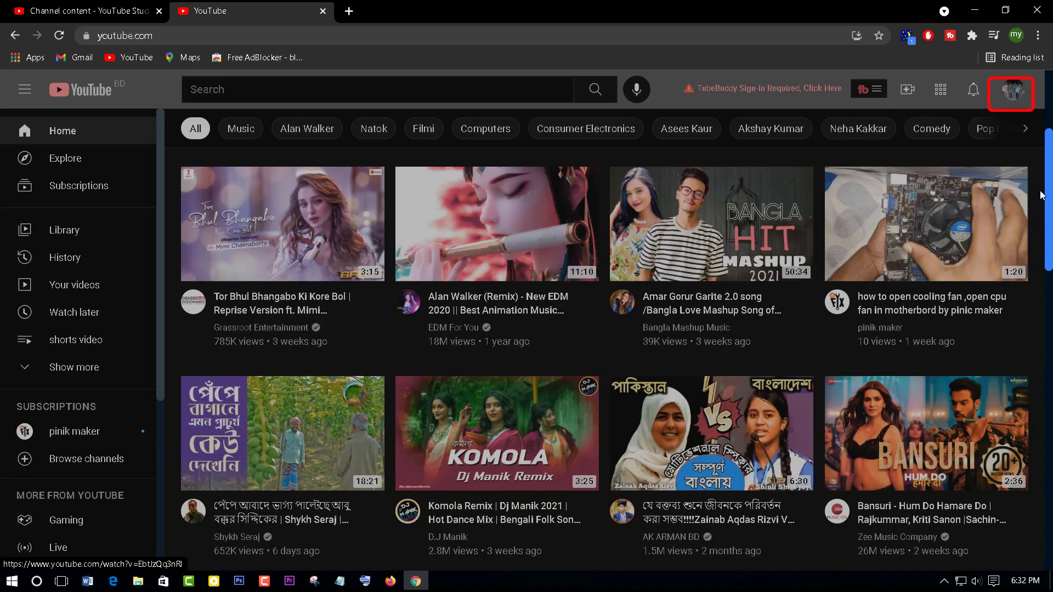
click(1010, 94)
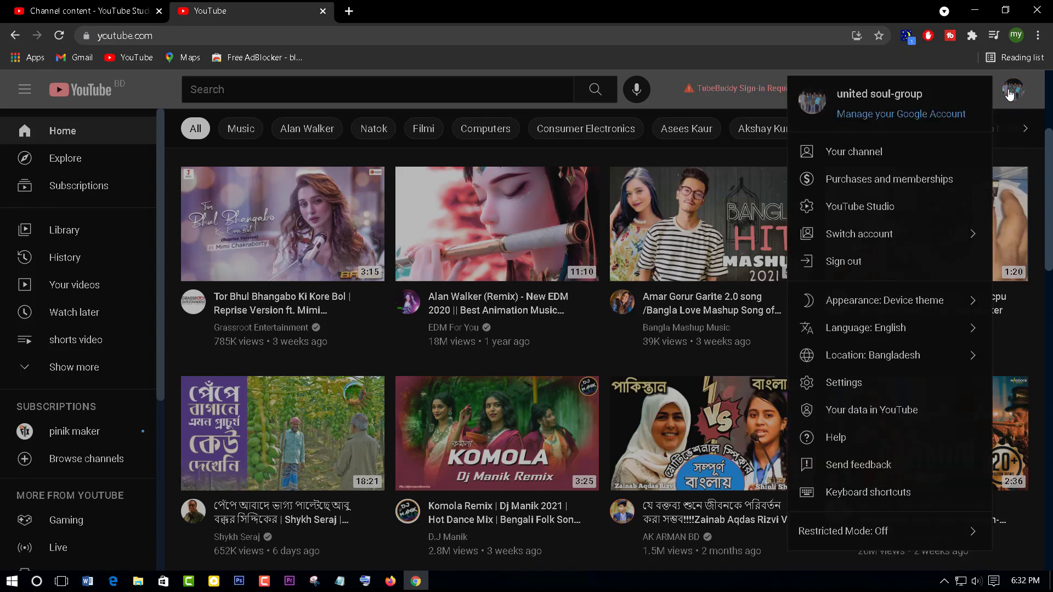
click(867, 207)
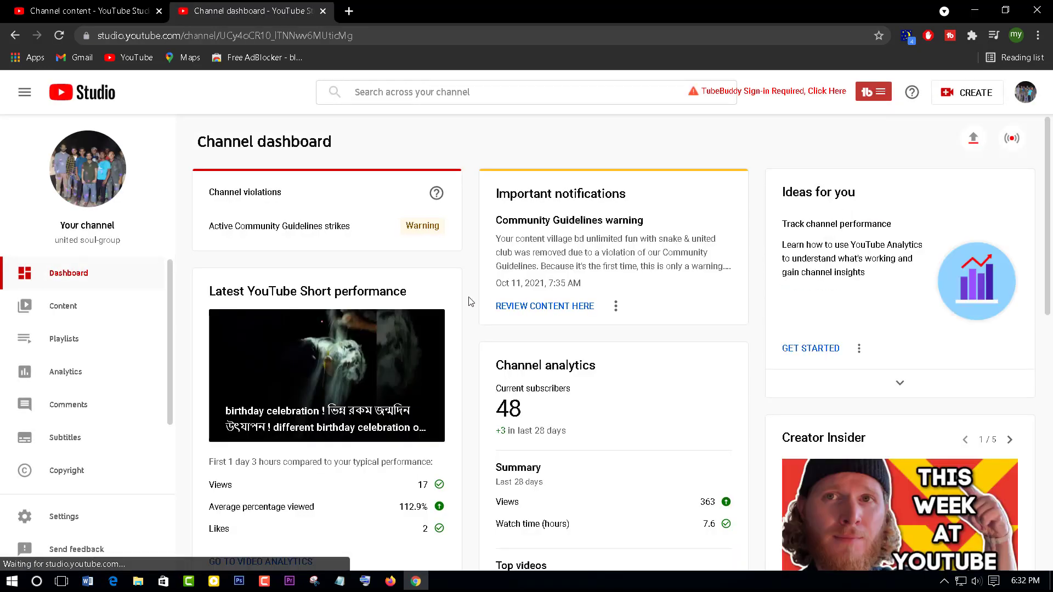
scroll(535, 342, down, 1)
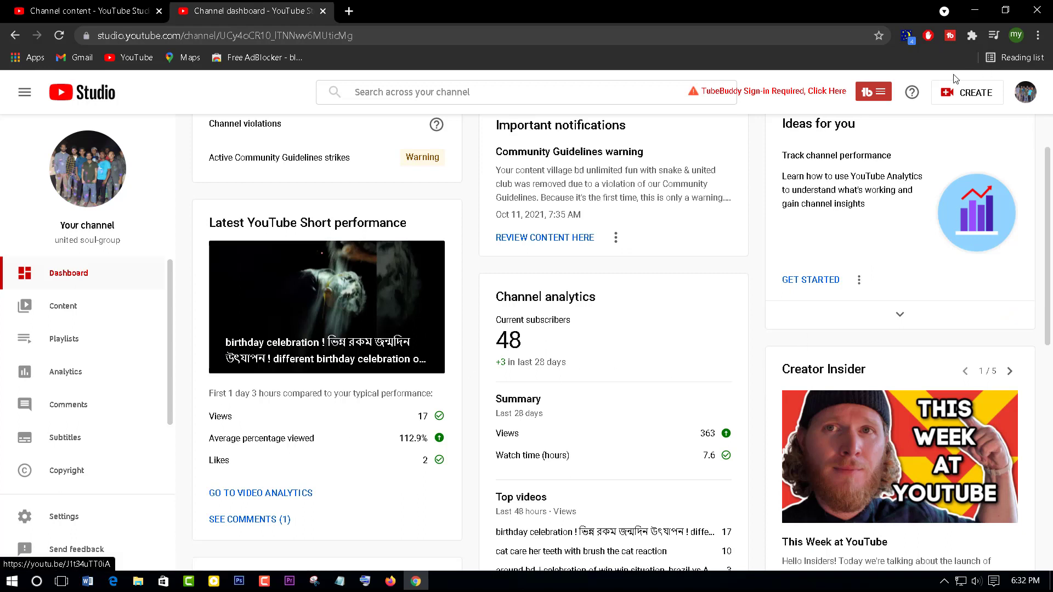
click(65, 306)
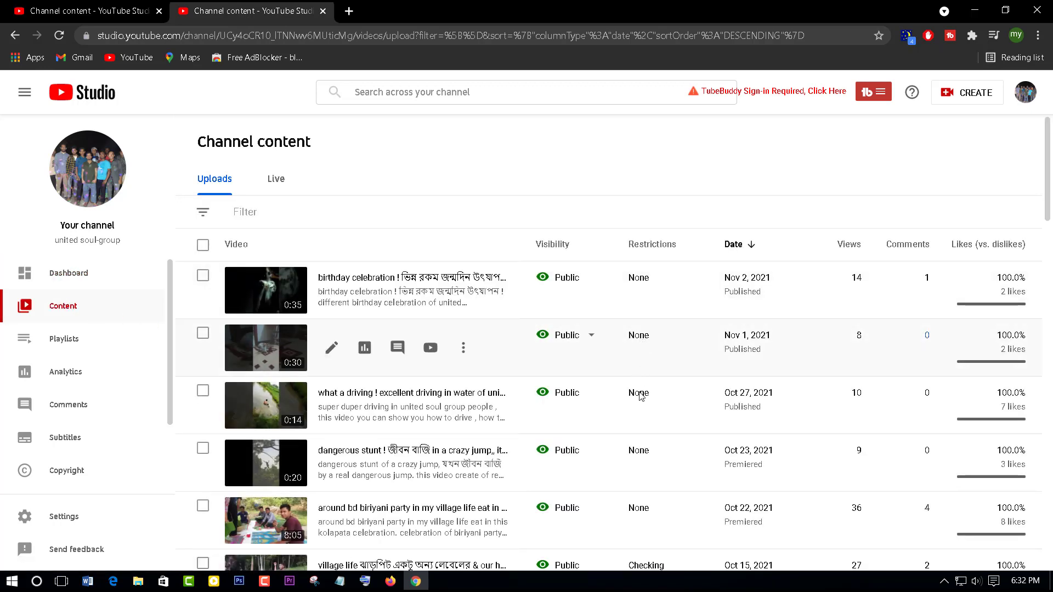
scroll(647, 459, down, 1)
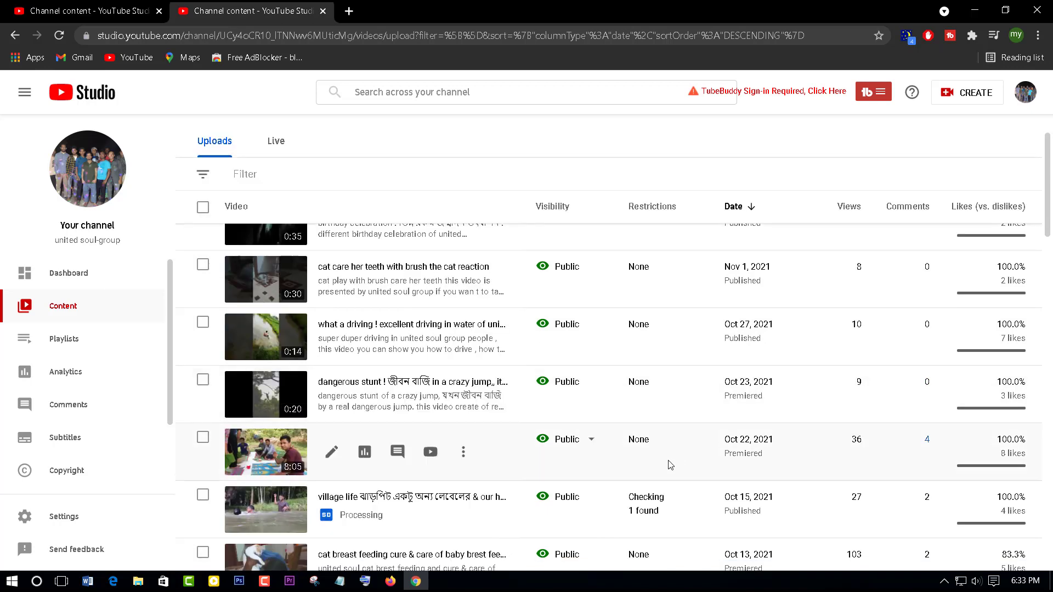
scroll(668, 462, down, 2)
mouse_move(632, 477)
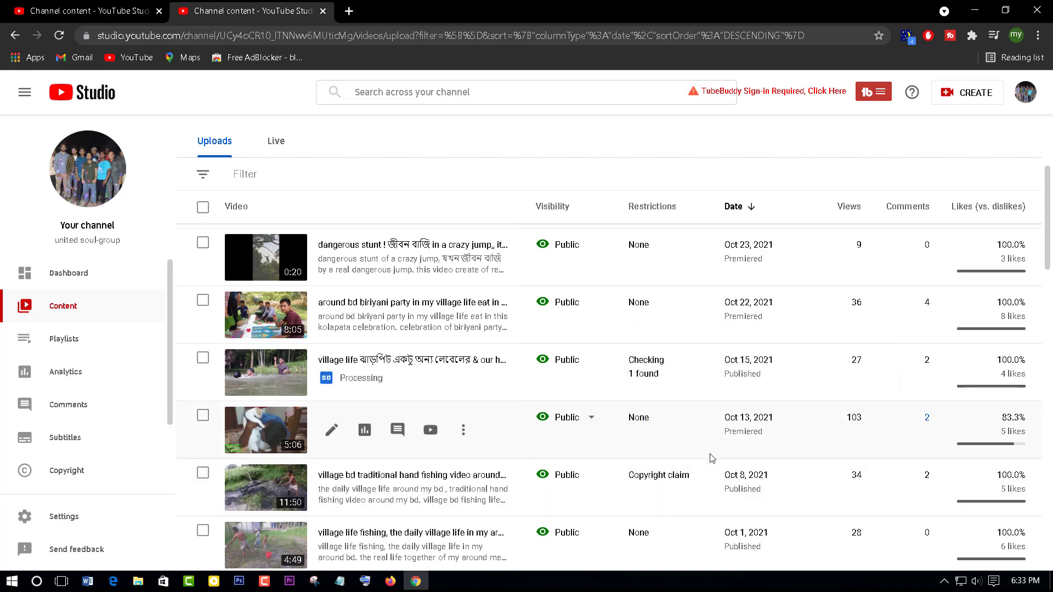
click(245, 175)
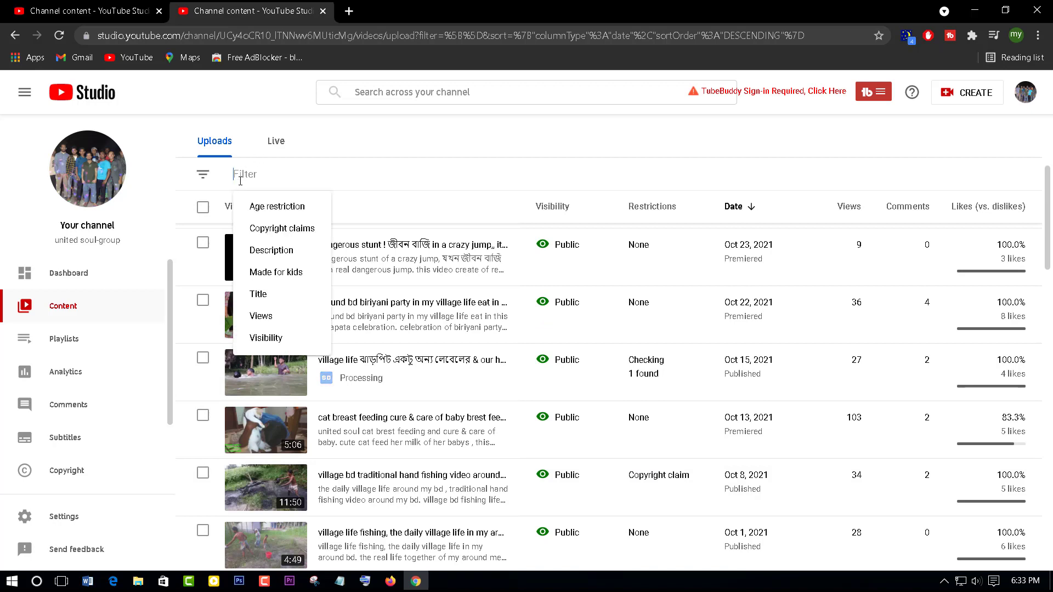
click(280, 230)
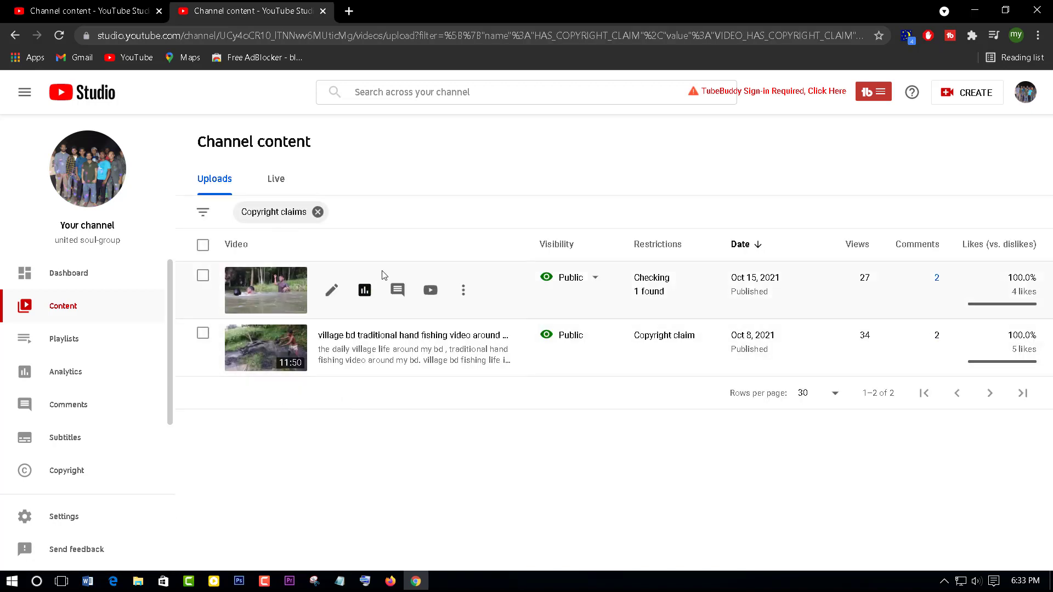
mouse_move(664, 336)
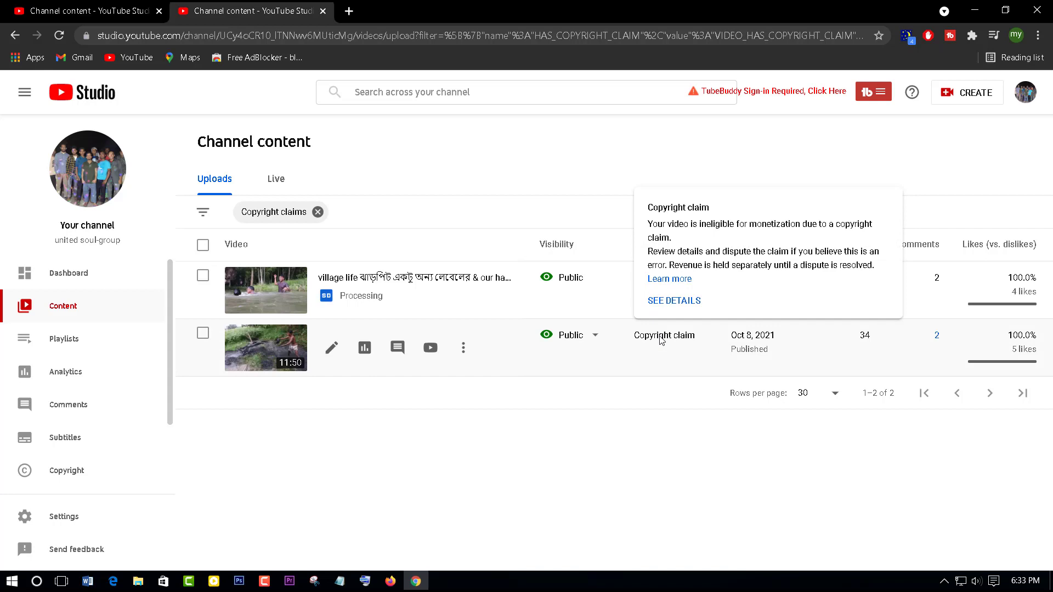
key(alt+Left)
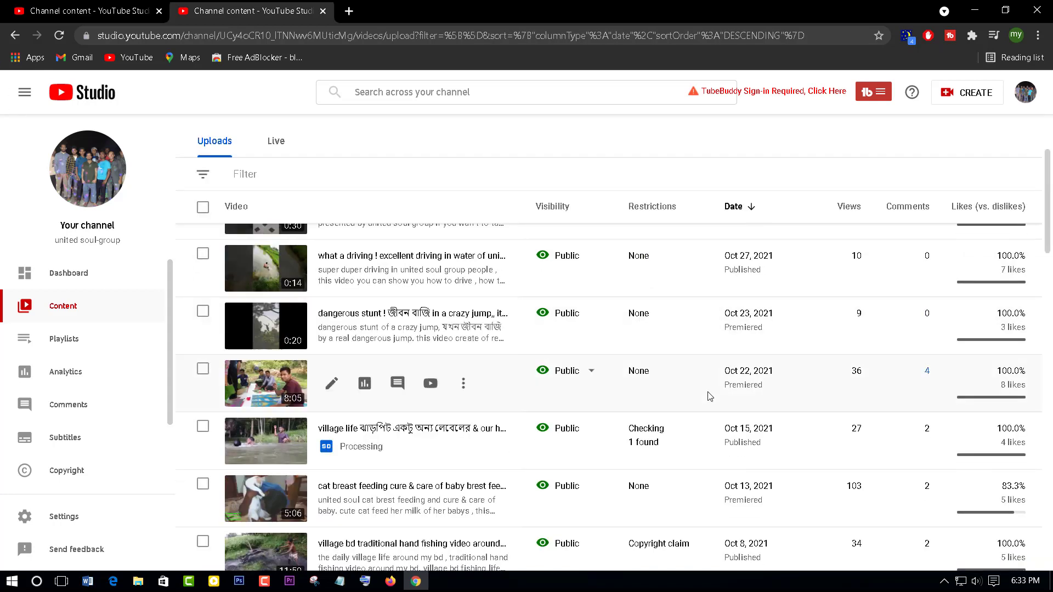
Filter the uploads by copyright claims and open the claim details of the traditional hand fishing video.
mouse_move(663, 475)
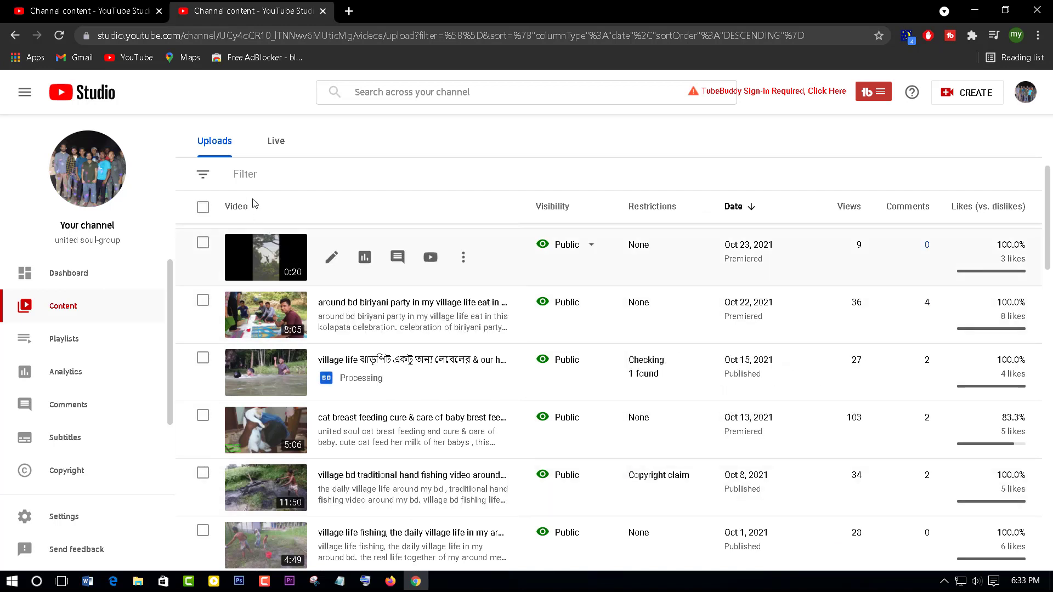
click(246, 175)
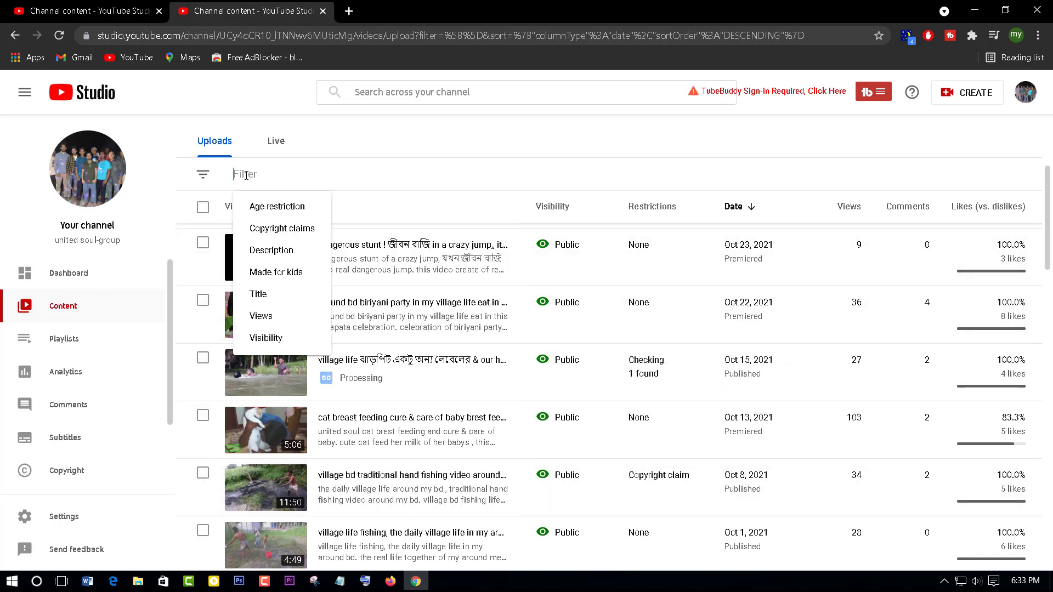
click(284, 230)
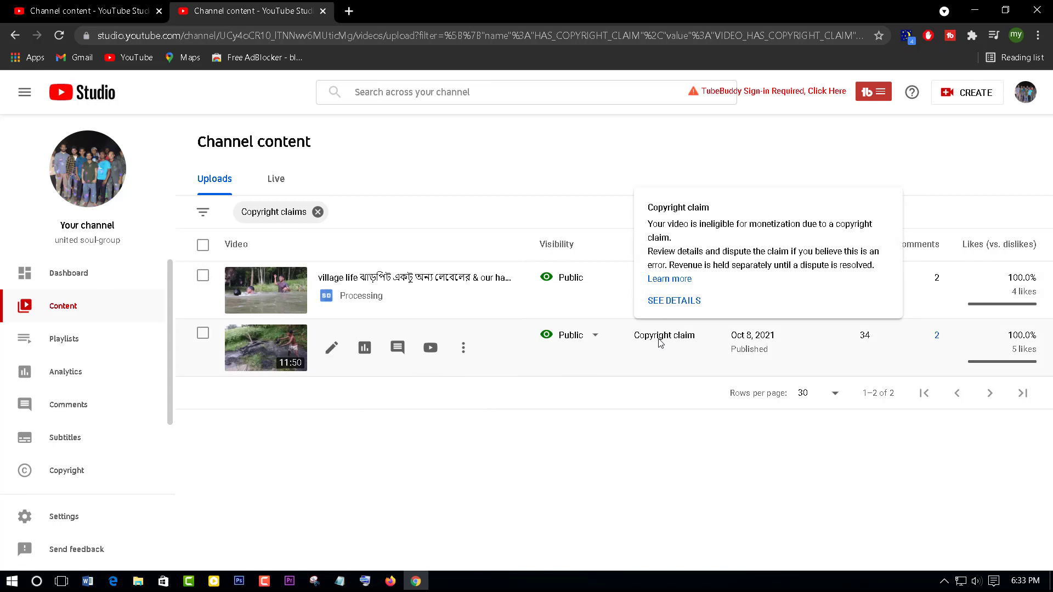
click(687, 304)
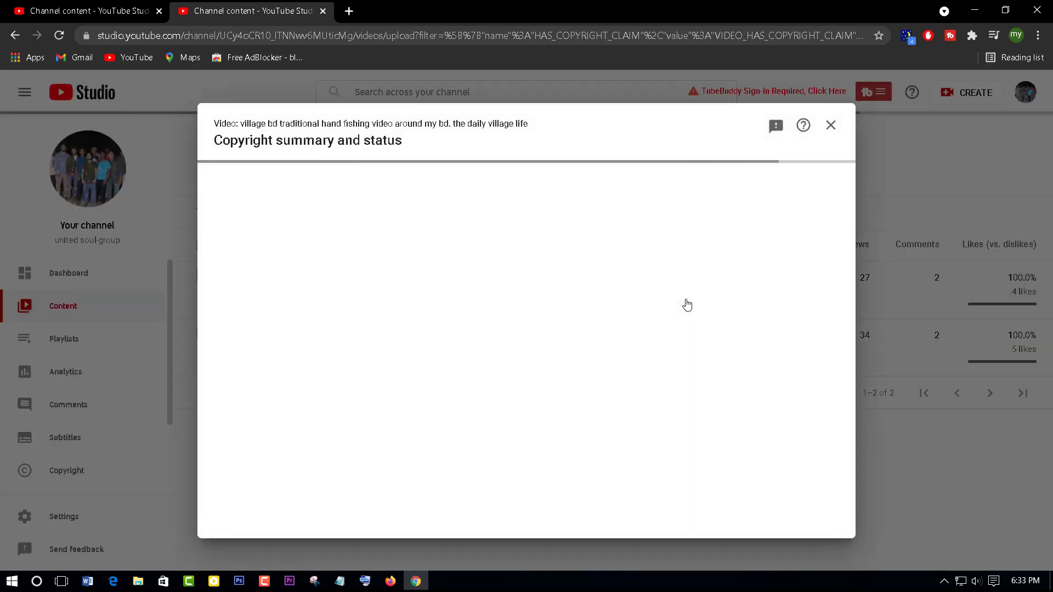
scroll(640, 387, down, 1)
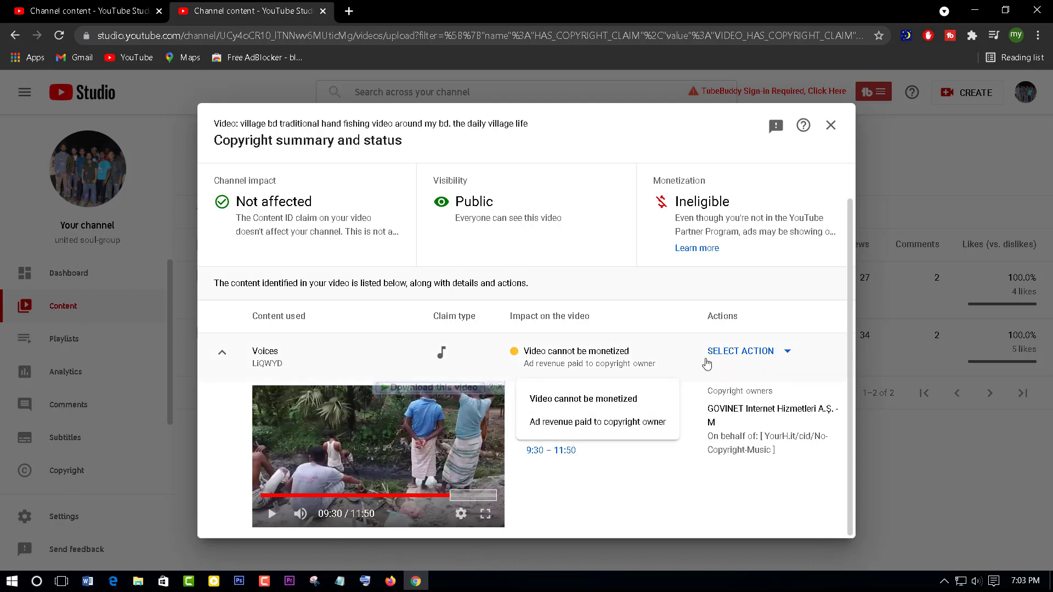
Preview free replacement tracks for the claimed song Voices, including Drifting at 432 Hz, URL Melt, Vital Whales and 19th Floor, and discard the replacement.
click(739, 352)
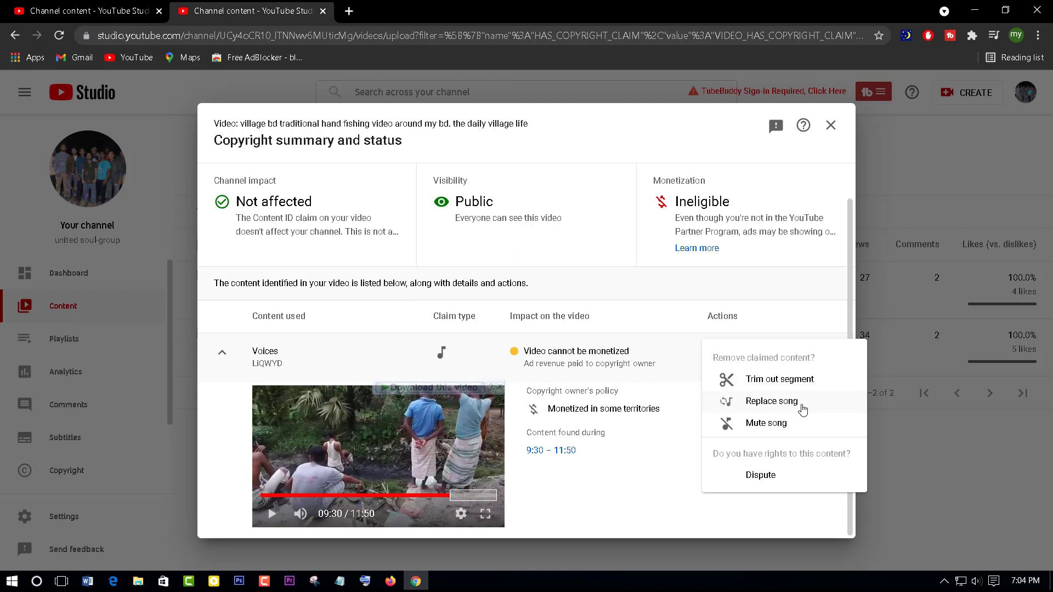
click(771, 401)
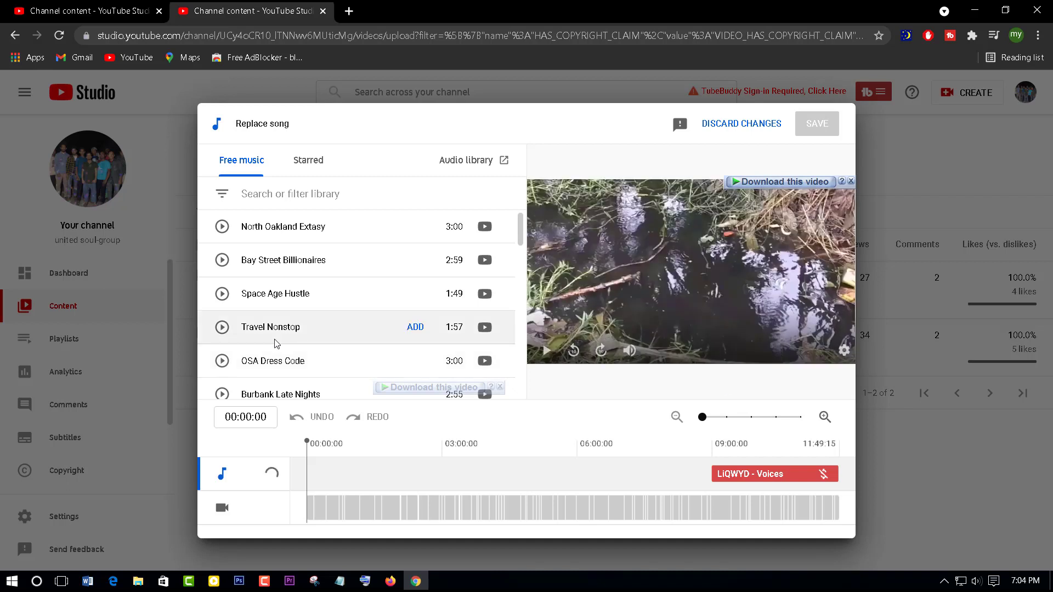
scroll(284, 255, down, 5)
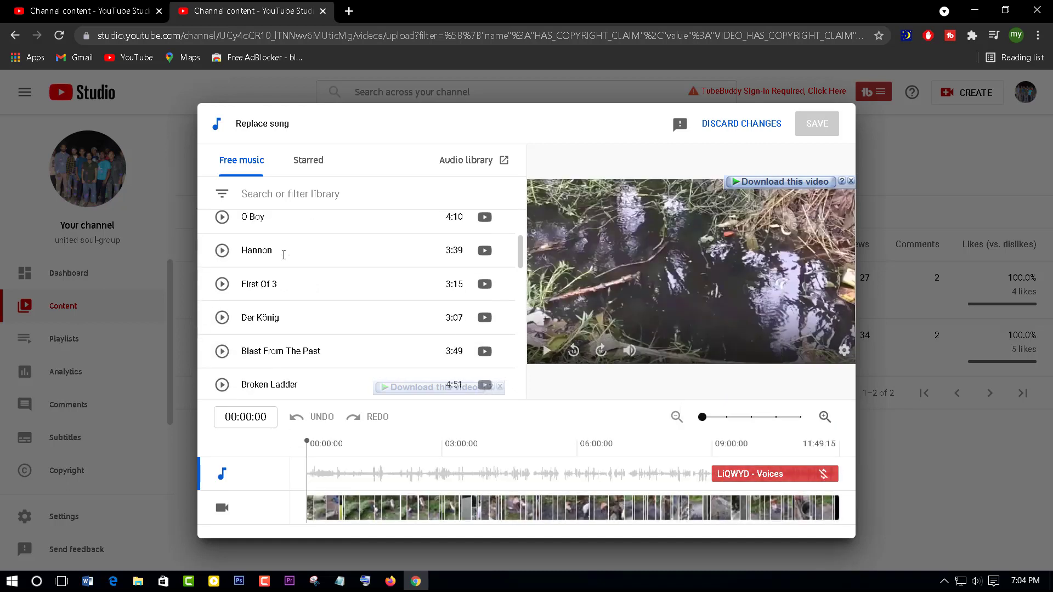
scroll(284, 255, down, 4)
click(222, 280)
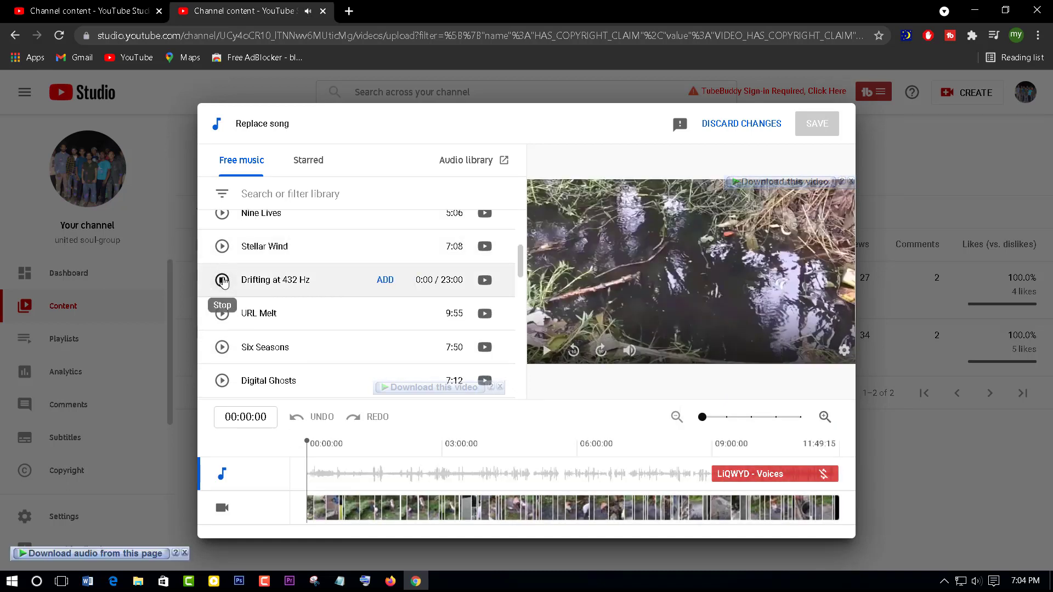
click(223, 282)
click(222, 313)
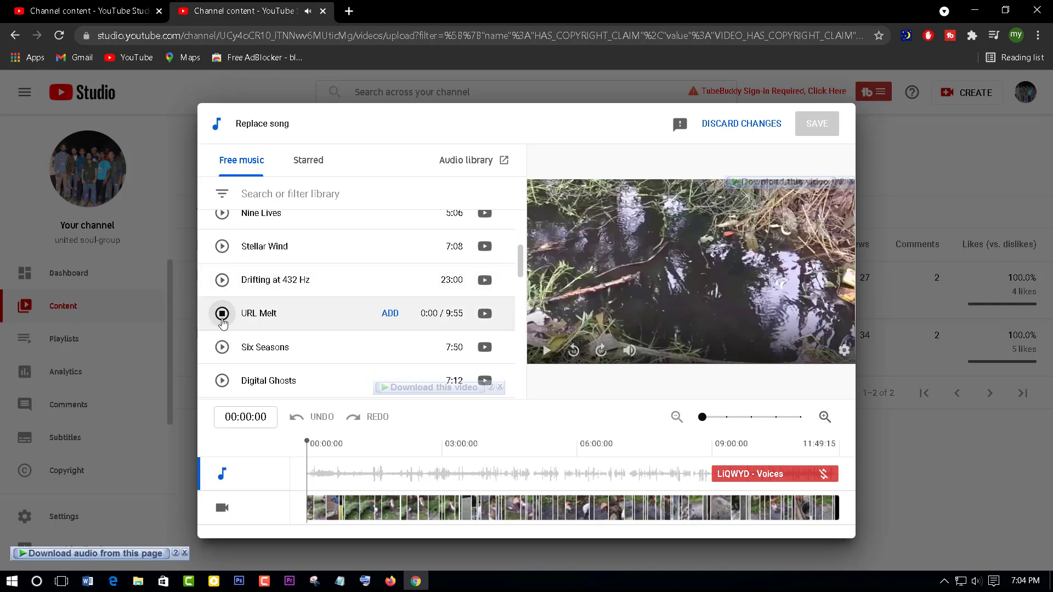
scroll(225, 313, down, 3)
click(222, 311)
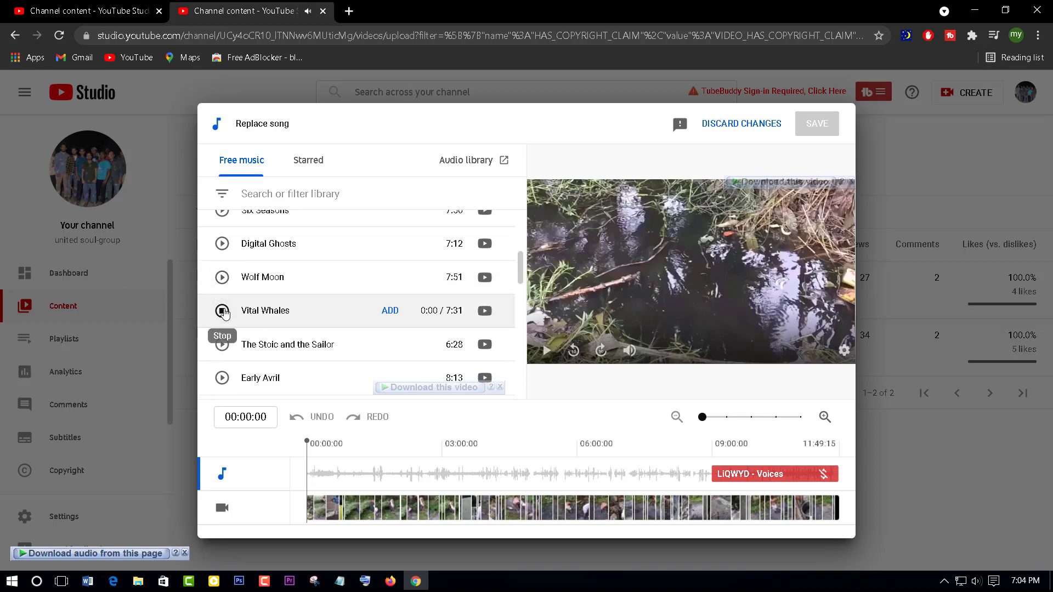
scroll(224, 313, down, 3)
click(223, 310)
scroll(223, 310, down, 3)
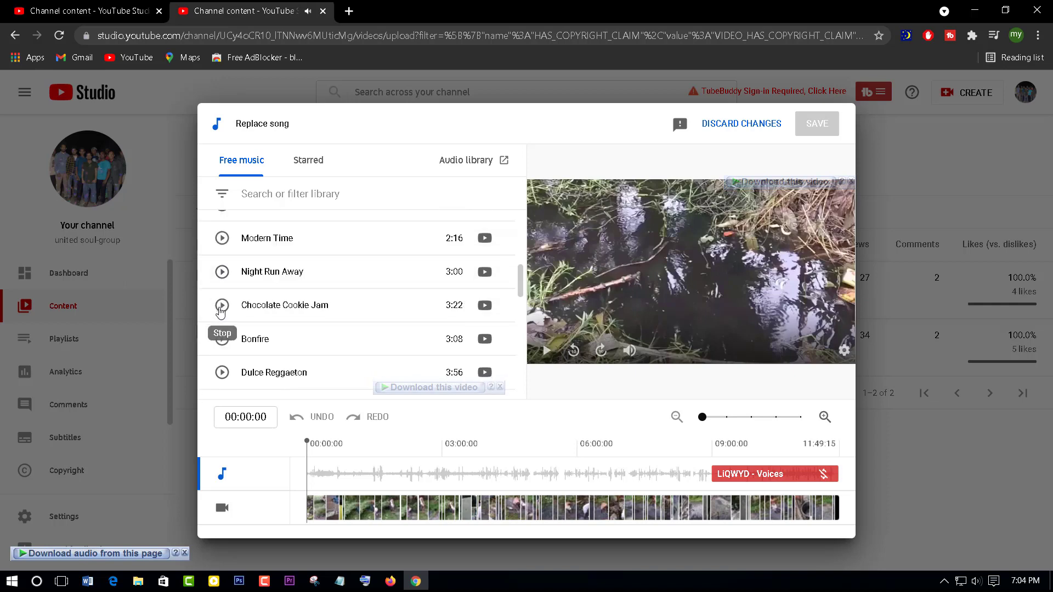
click(221, 306)
scroll(222, 311, down, 3)
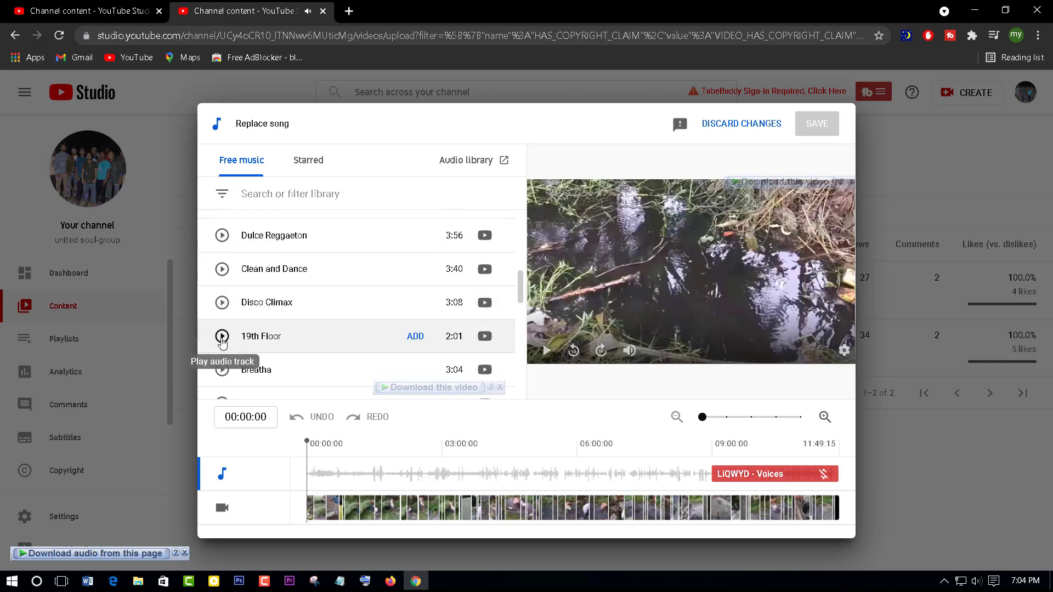
click(222, 337)
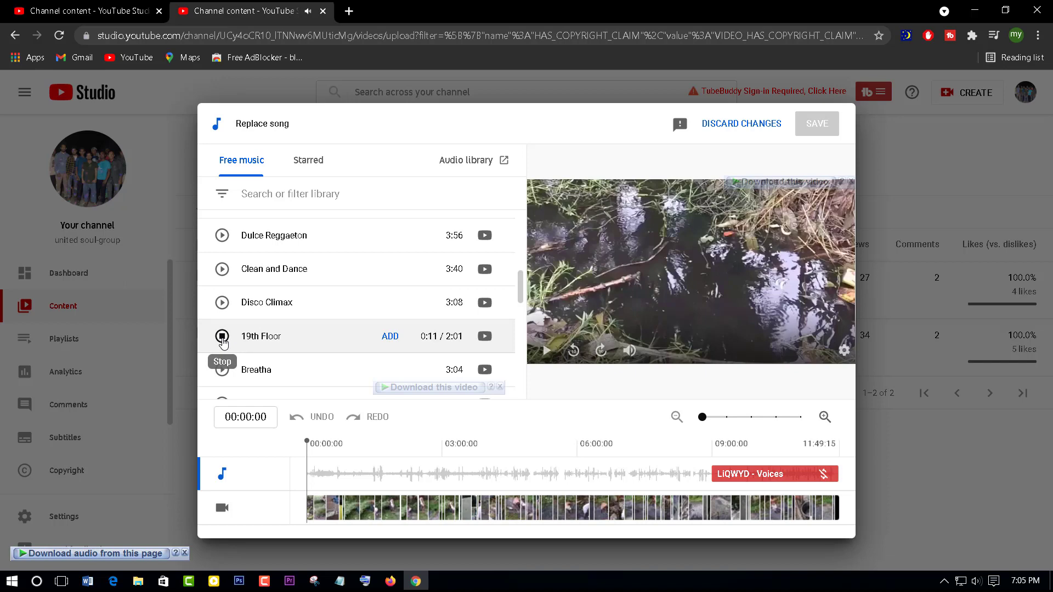
click(222, 336)
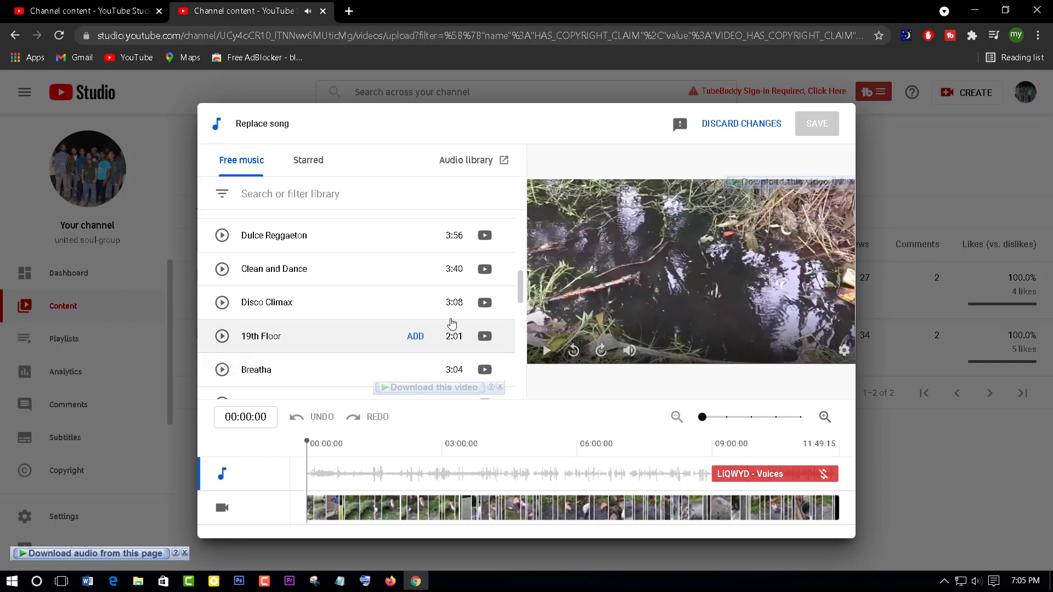
click(741, 124)
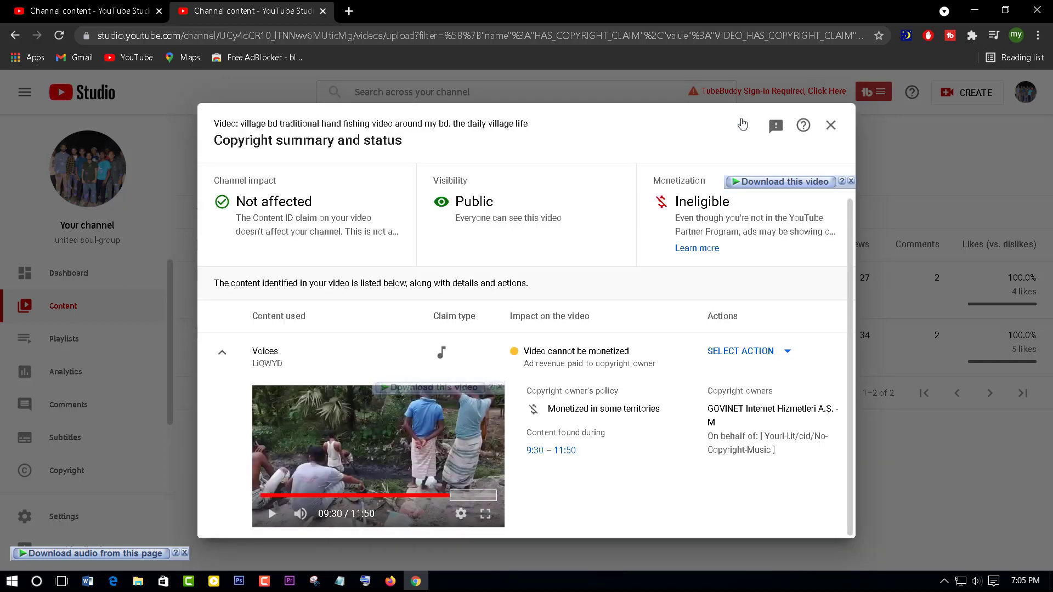
Mute the claimed song Voices with the Mute song only (beta) option and confirm the muting.
click(741, 352)
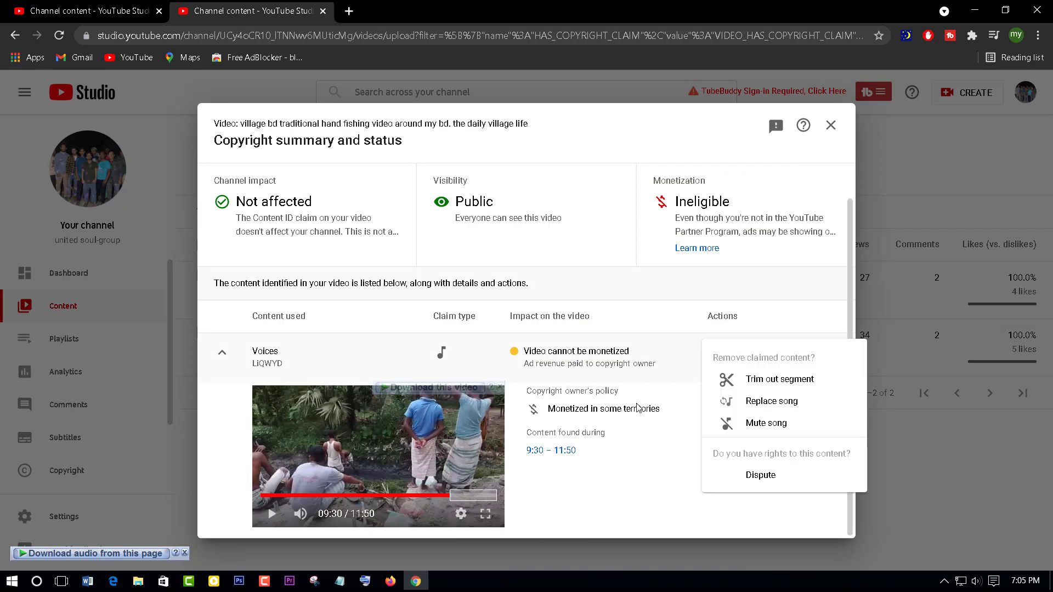
click(760, 425)
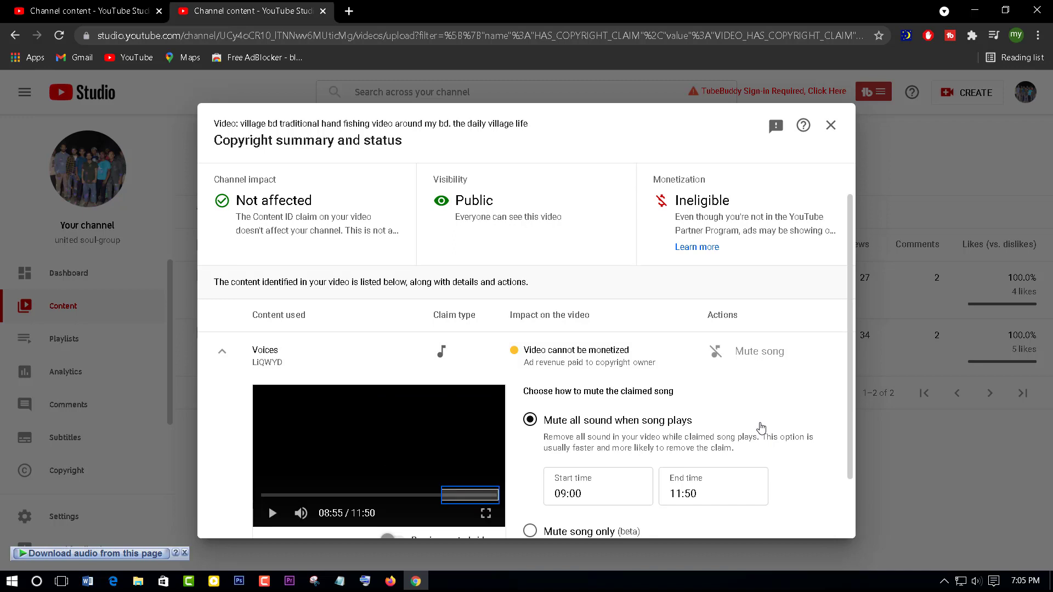
scroll(683, 402, down, 2)
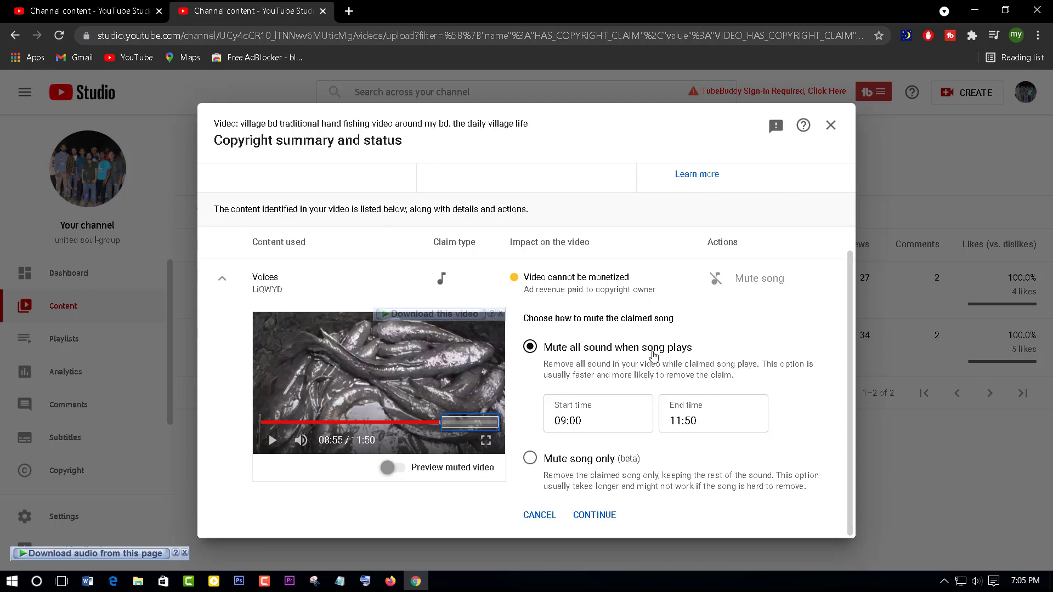
click(529, 464)
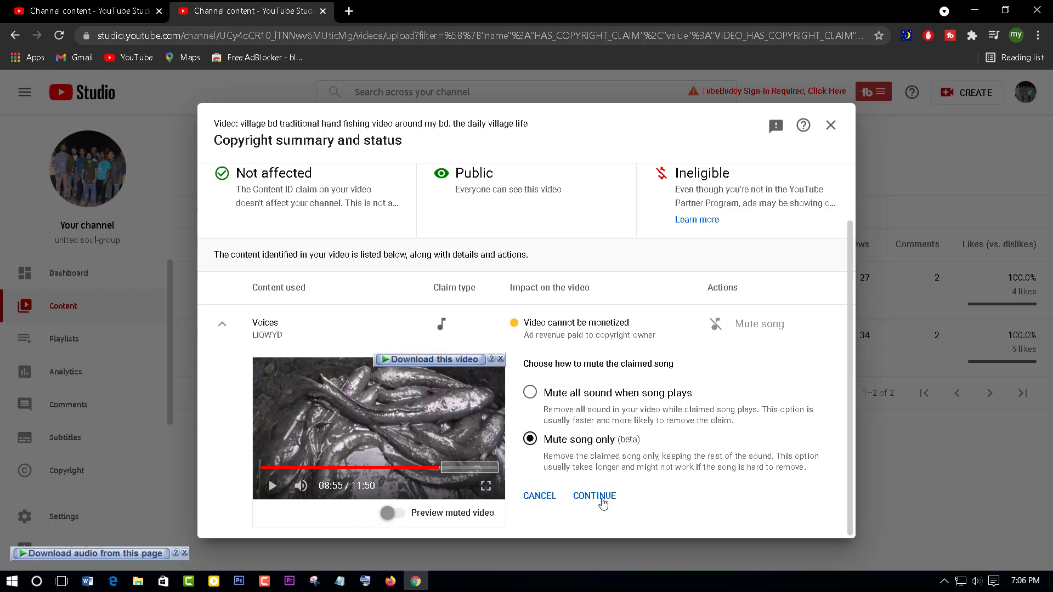
click(603, 496)
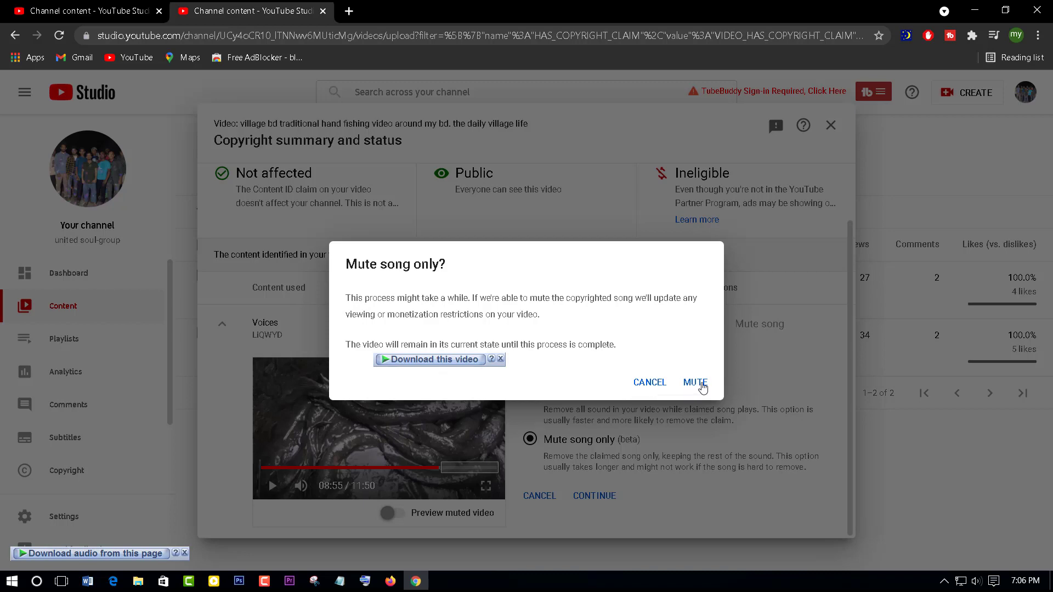
click(695, 383)
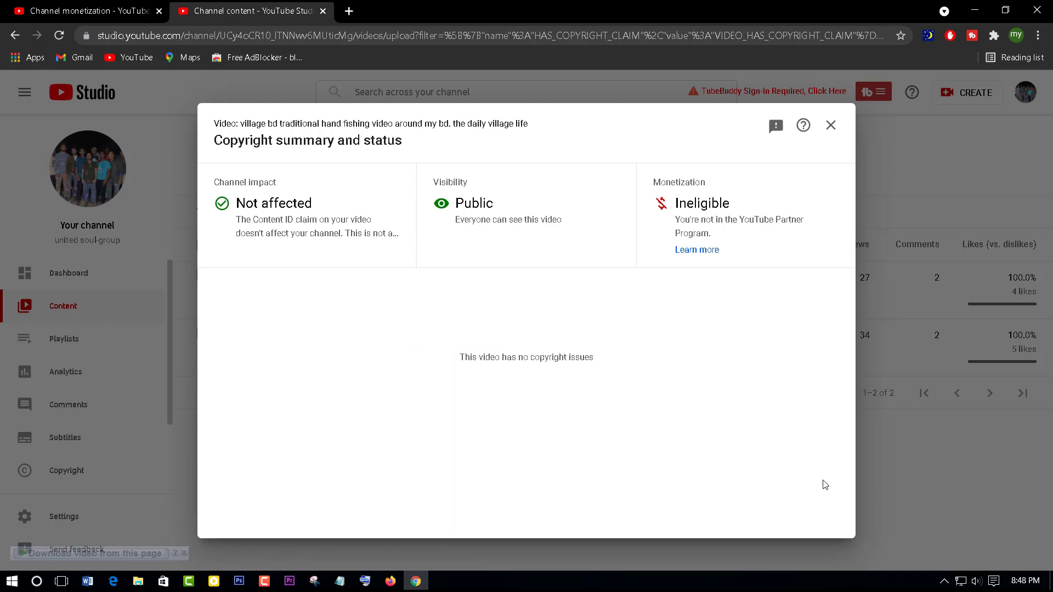
Check the Channel monetization page in the other browser tab and return to the video's copyright summary.
click(118, 12)
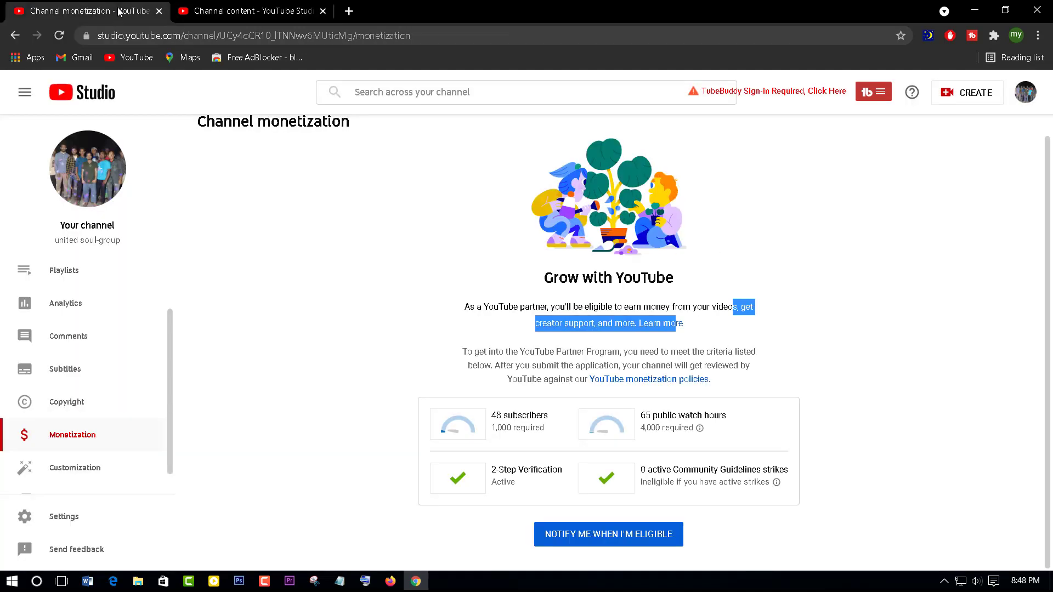
click(242, 12)
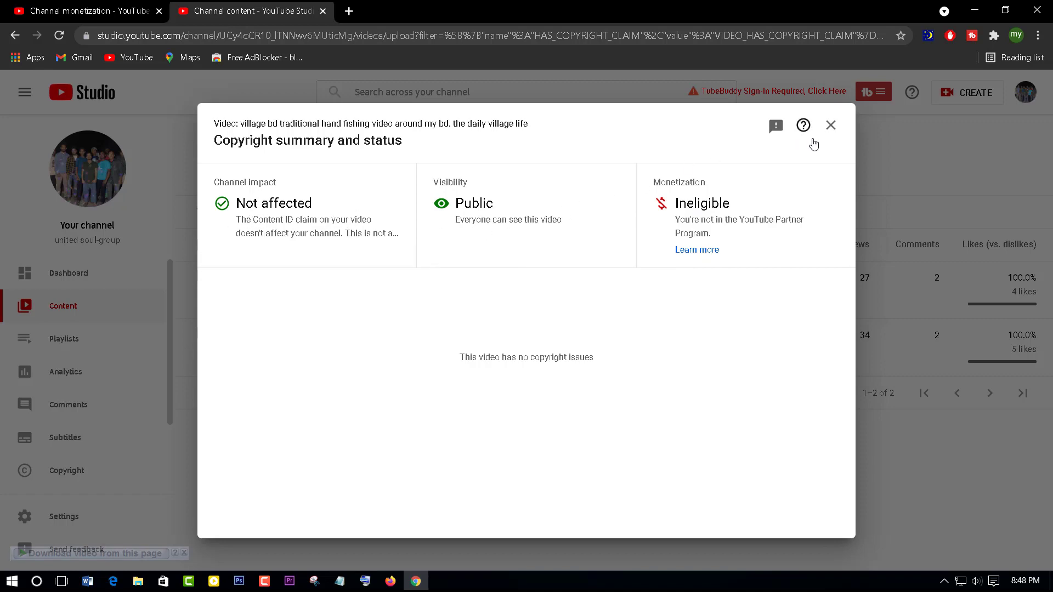
Close the copyright summary, then clear the Copyright claims filter to review the restrictions of all uploaded videos.
click(830, 125)
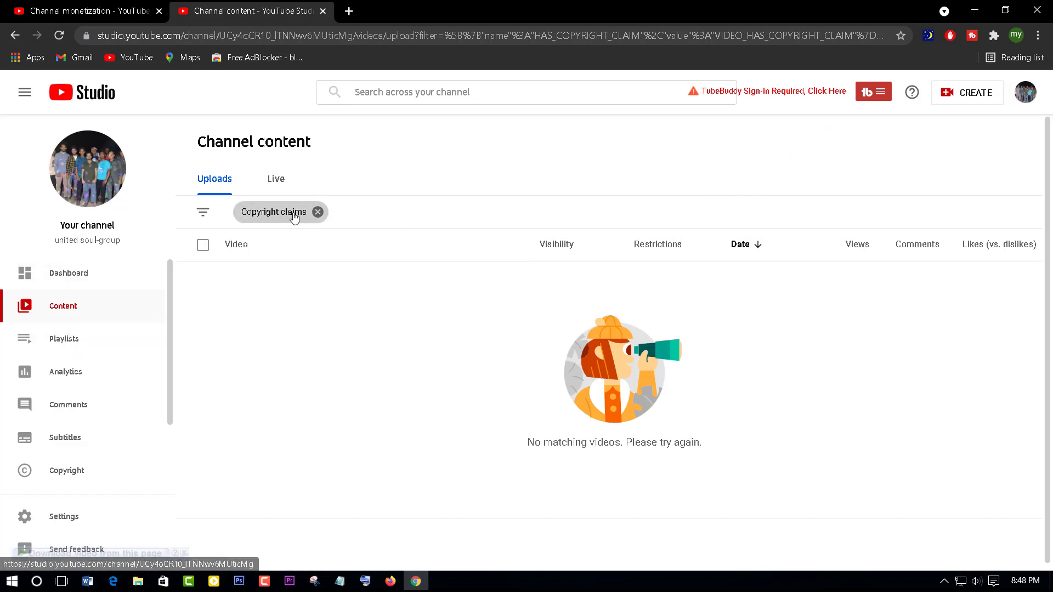
click(316, 211)
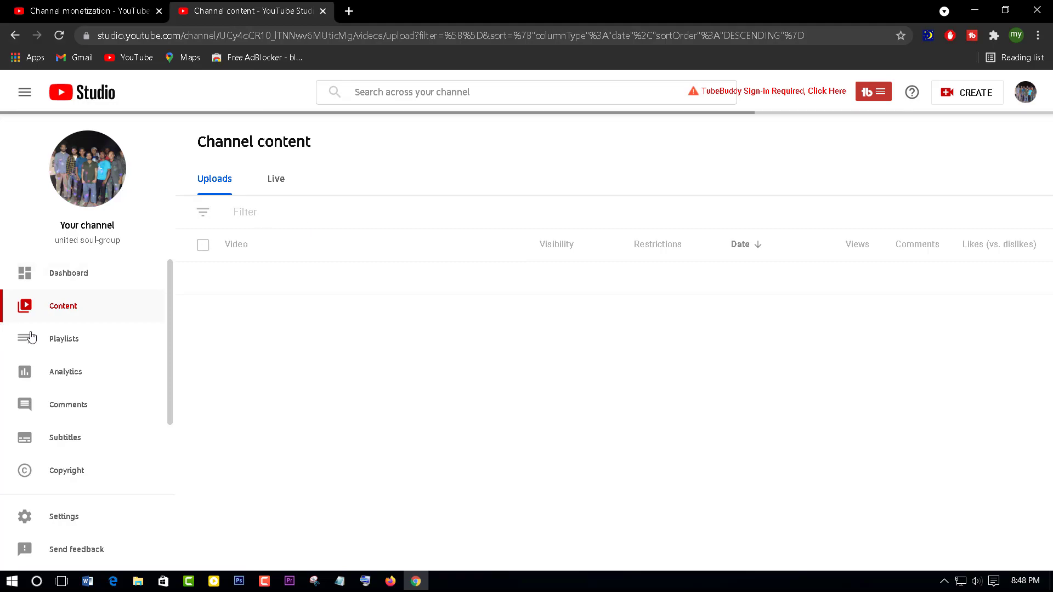
scroll(730, 289, down, 3)
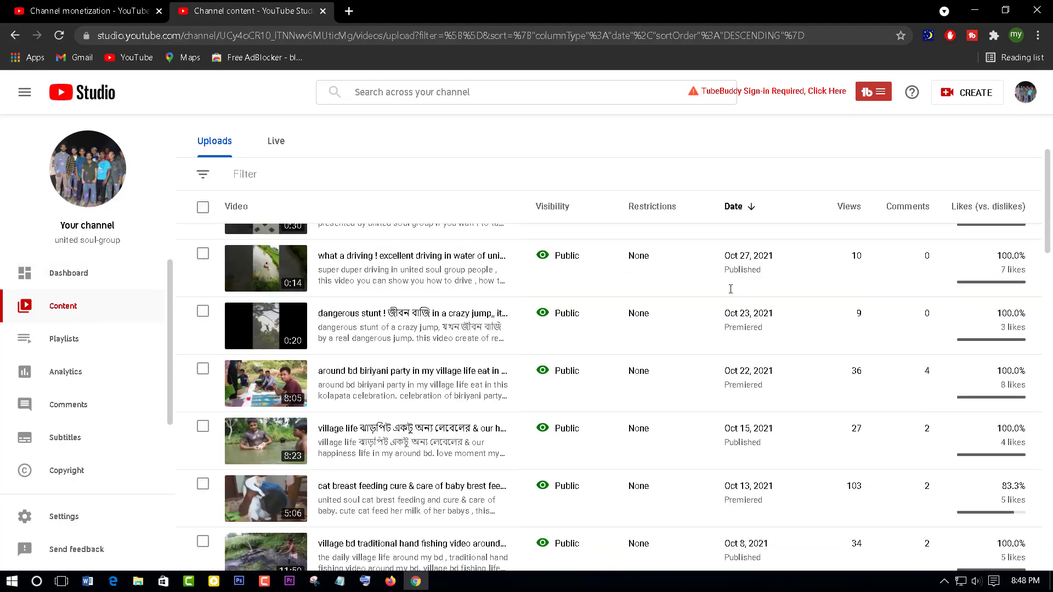
scroll(730, 289, down, 18)
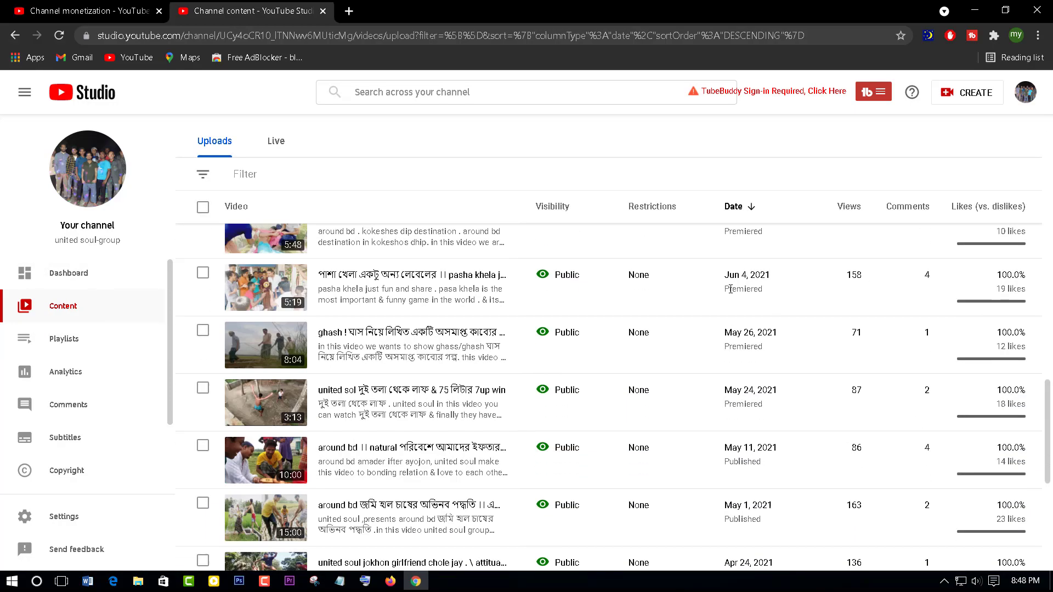
scroll(731, 289, down, 6)
scroll(713, 293, up, 20)
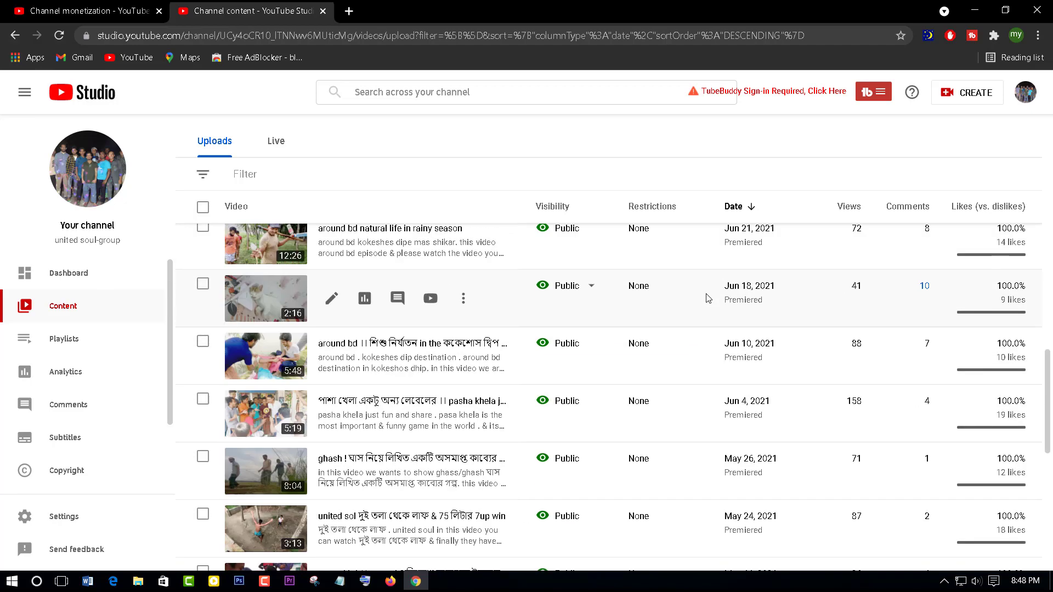
scroll(707, 291, up, 2)
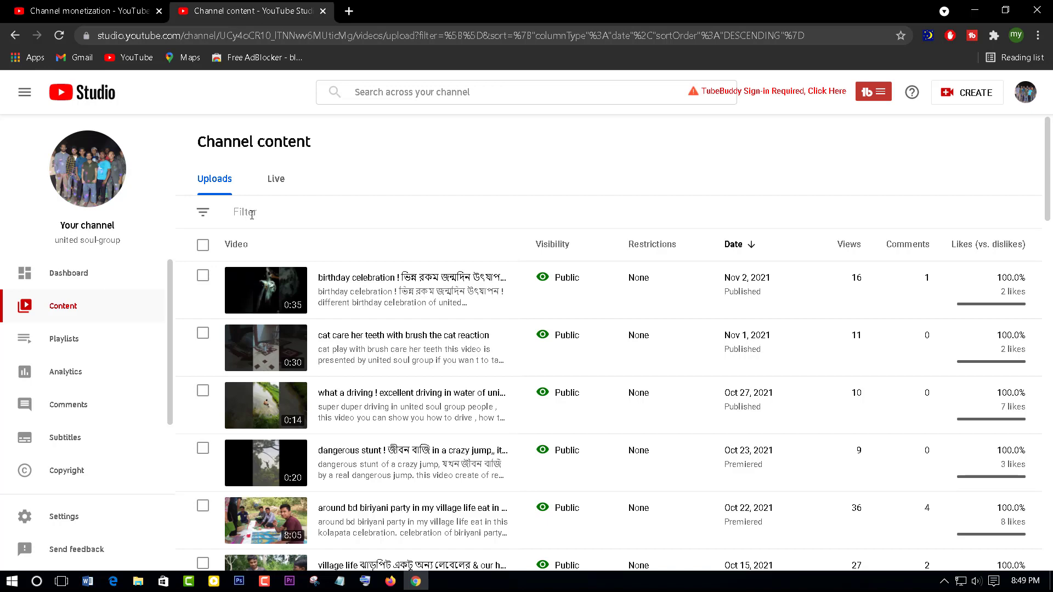
Check the traditional hand fishing video's restrictions in the uploads list and filter the uploads by Copyright claims again.
scroll(782, 261, down, 4)
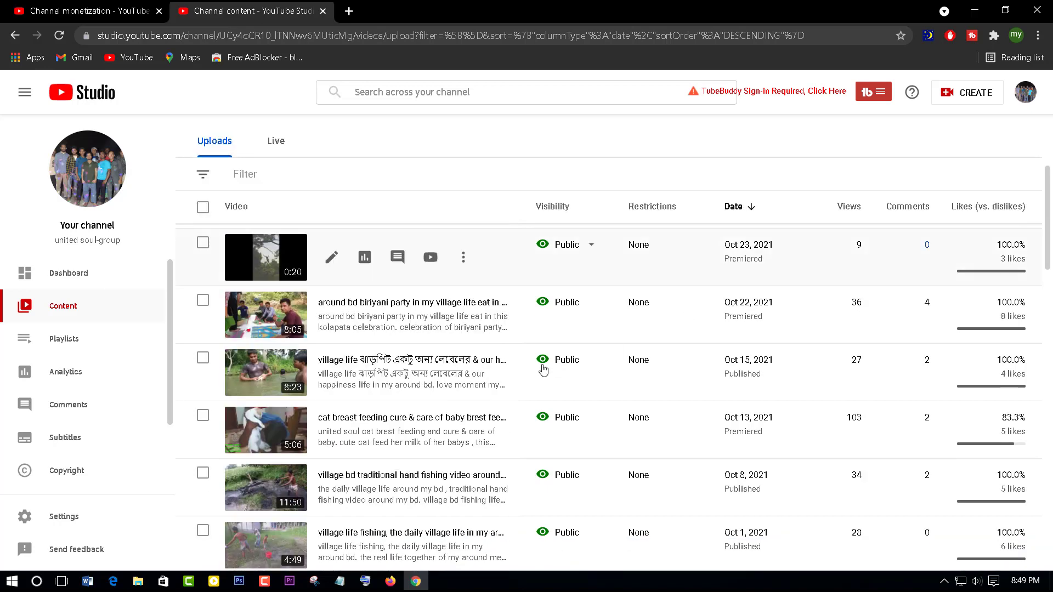
scroll(321, 381, down, 1)
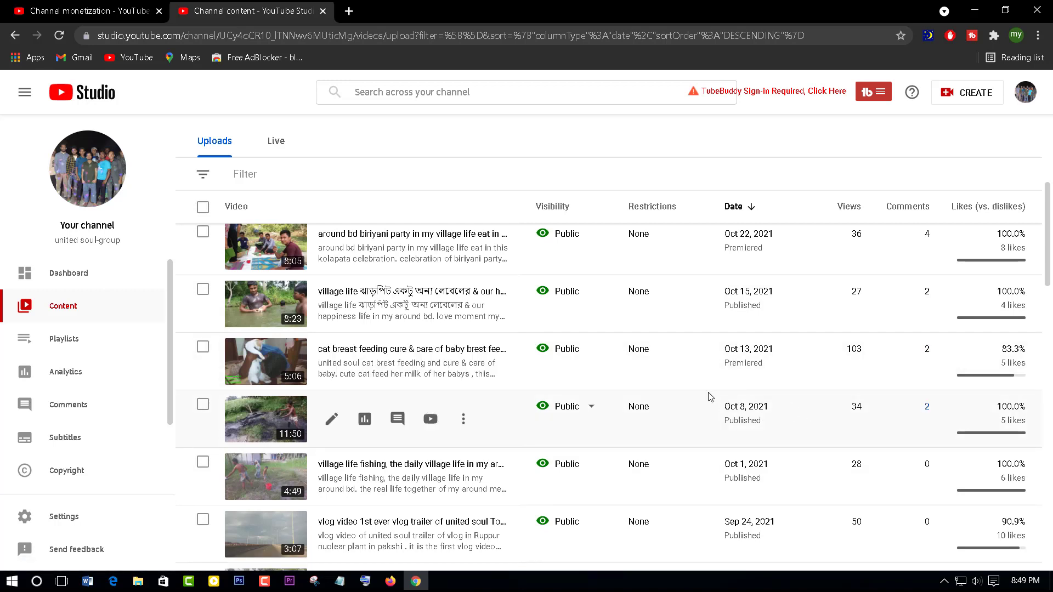
click(256, 174)
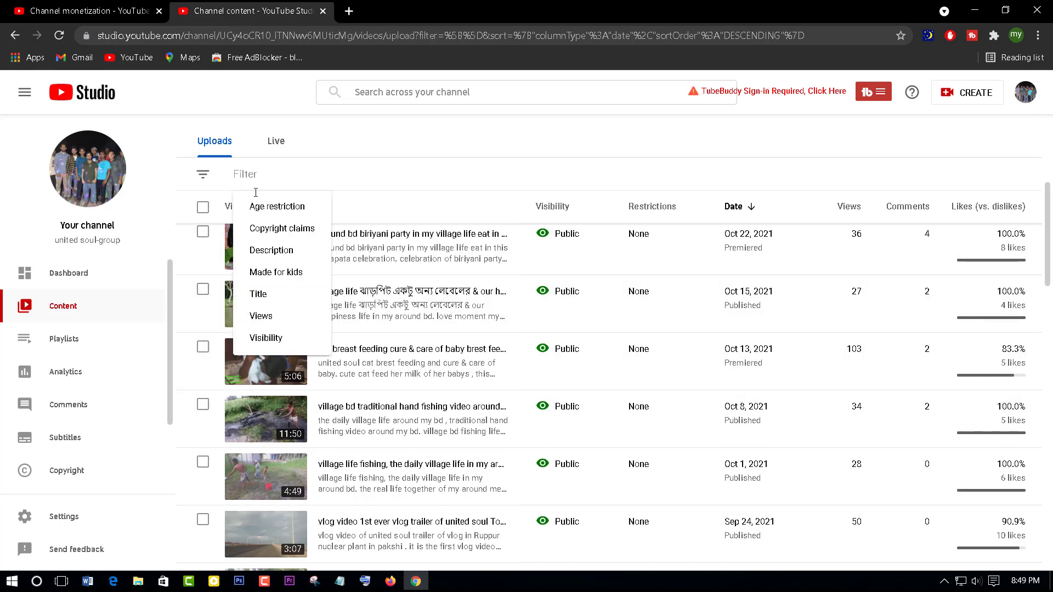
click(268, 228)
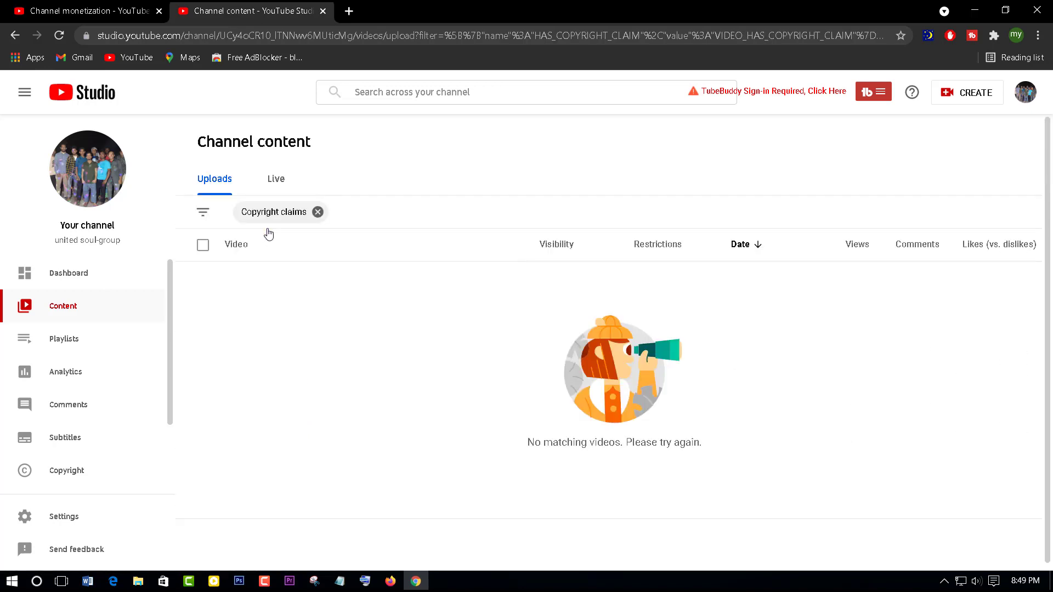